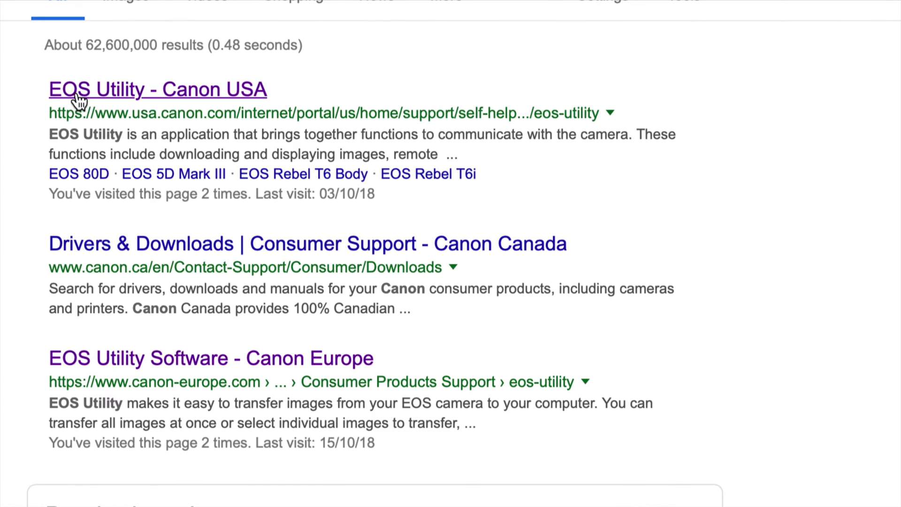
Step: Open the 'EOS Utility - Canon USA' result from the 'canon utility' Google search
left_click(79, 96)
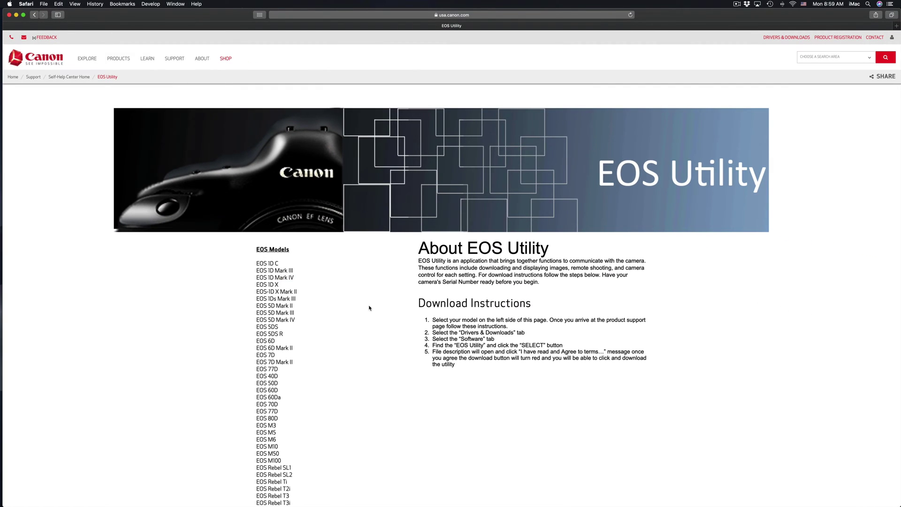
Step: Go to the EOS Rebel T3i support page from the EOS Models list
scroll(365, 343, "down", 5)
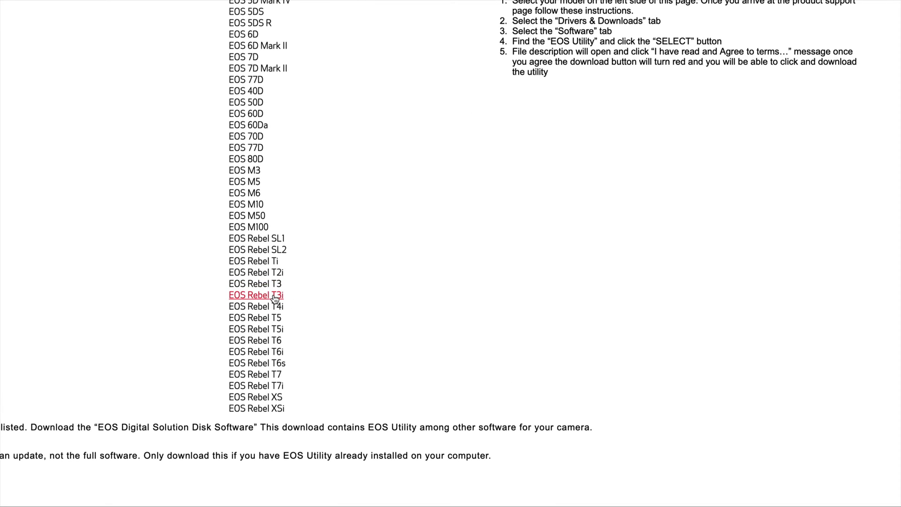
left_click(275, 297)
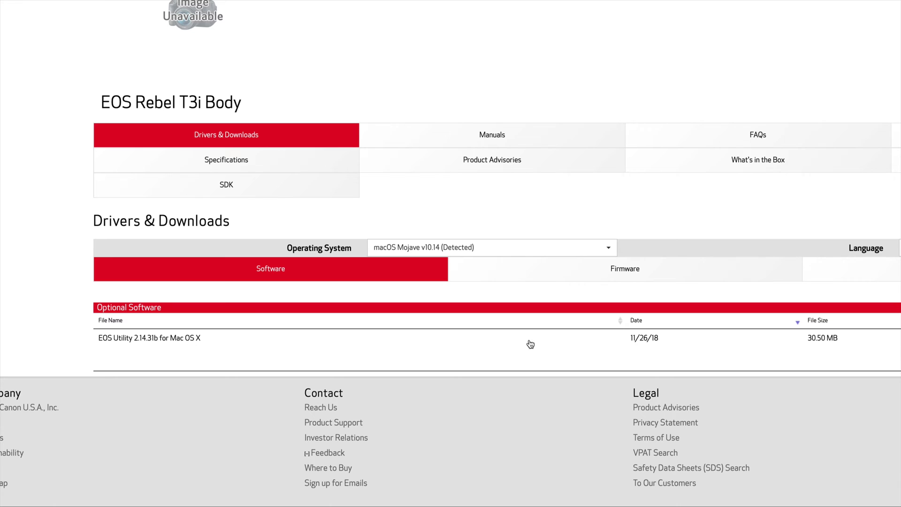
Step: Keep macOS Mojave as the operating system and get EOS Utility 2.14.31b for Mac OS X
left_click(610, 252)
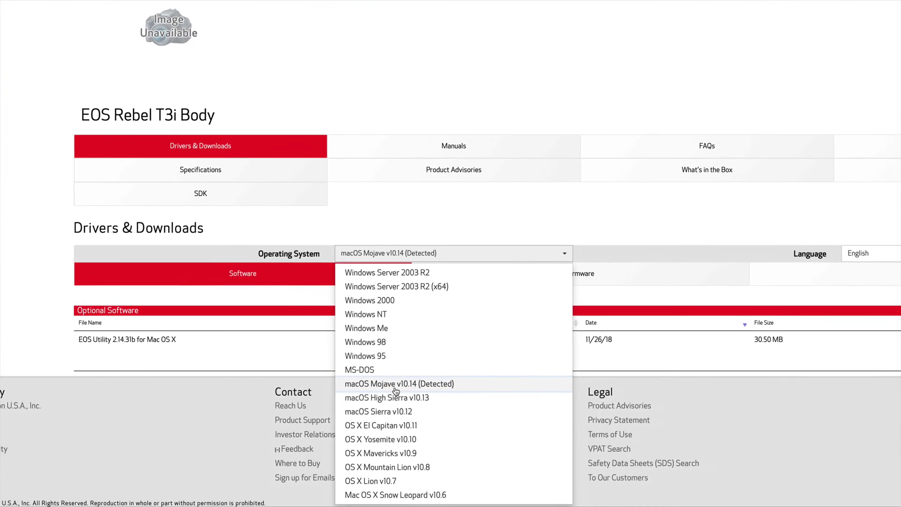
left_click(396, 385)
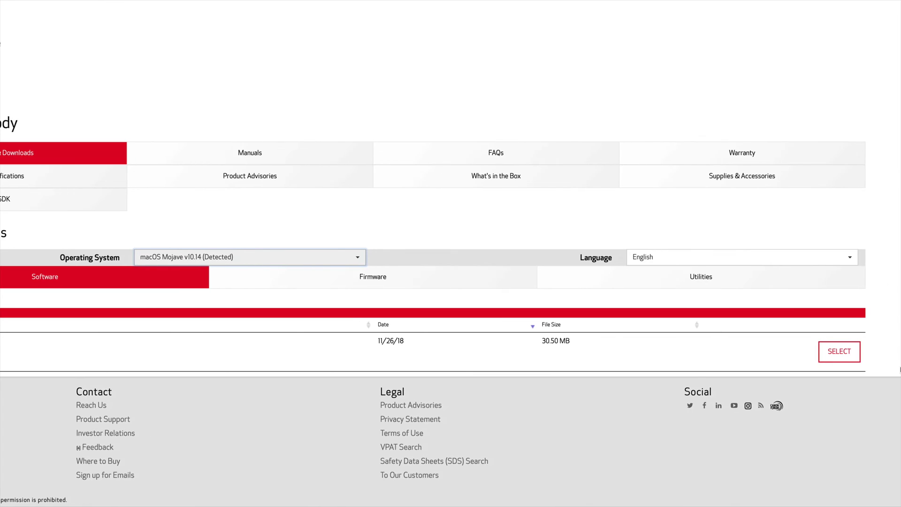
left_click(881, 359)
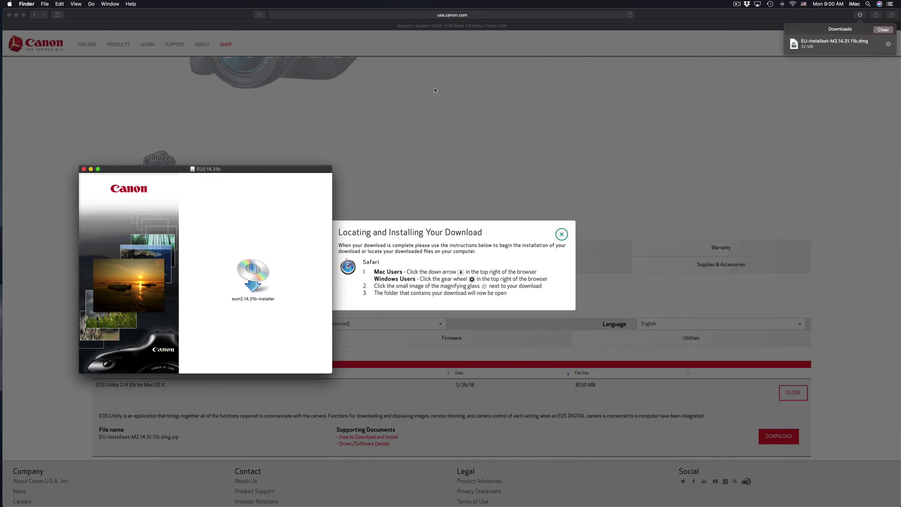
Step: Run eum2.14.31b-installer from the EU2.14.31b disk image, approving it in the Gatekeeper warning
left_click_drag(217, 171, 347, 96)
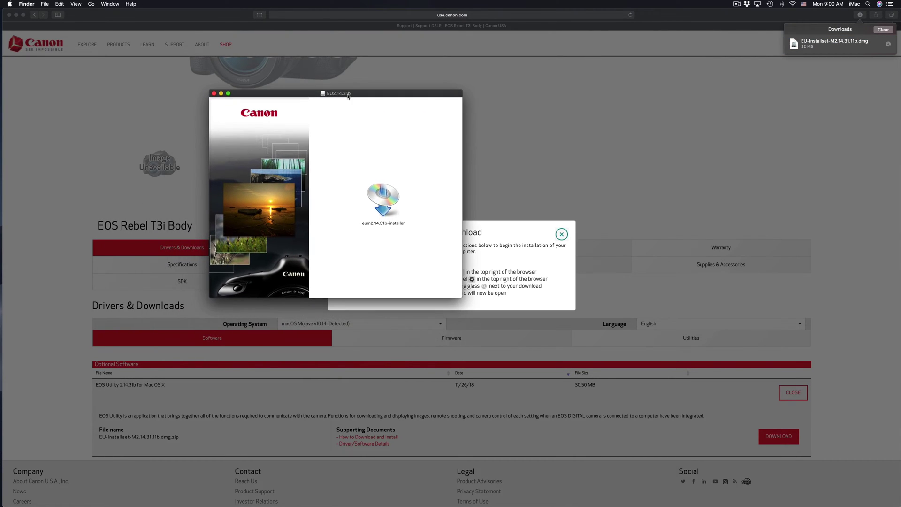
double_click(387, 195)
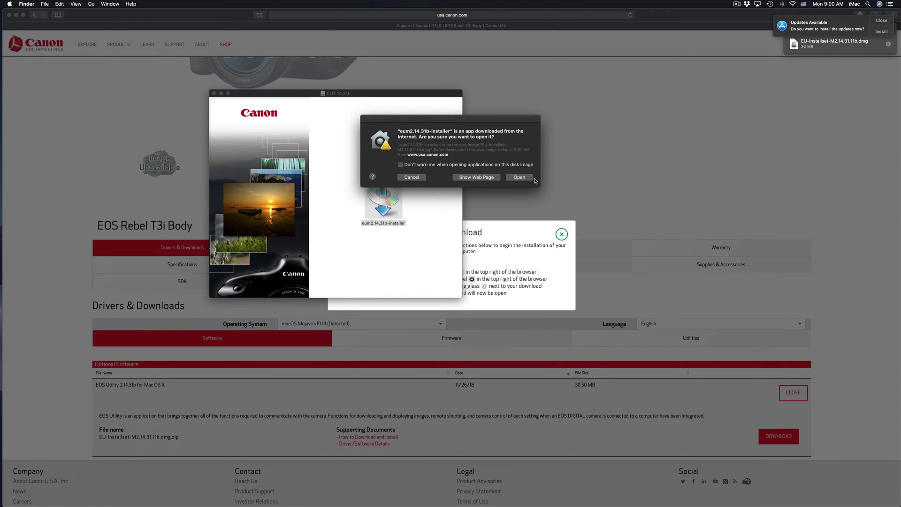
left_click(882, 20)
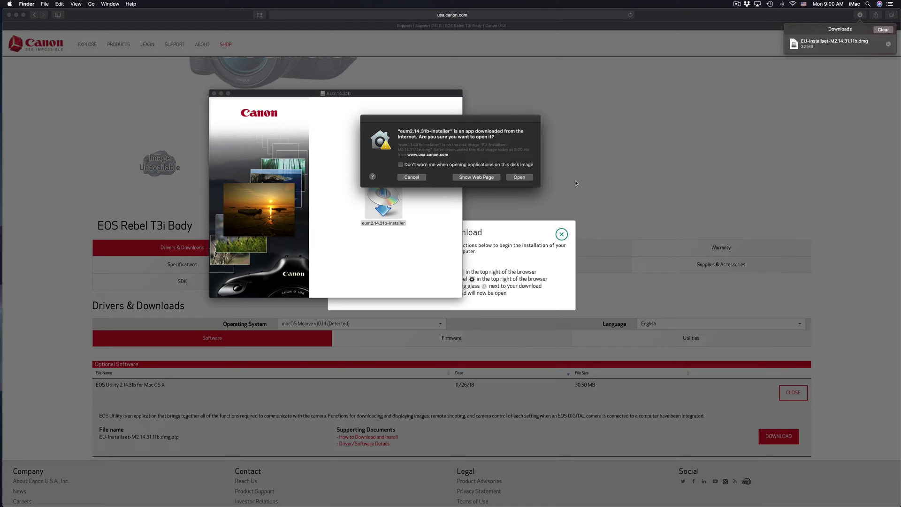
left_click(520, 177)
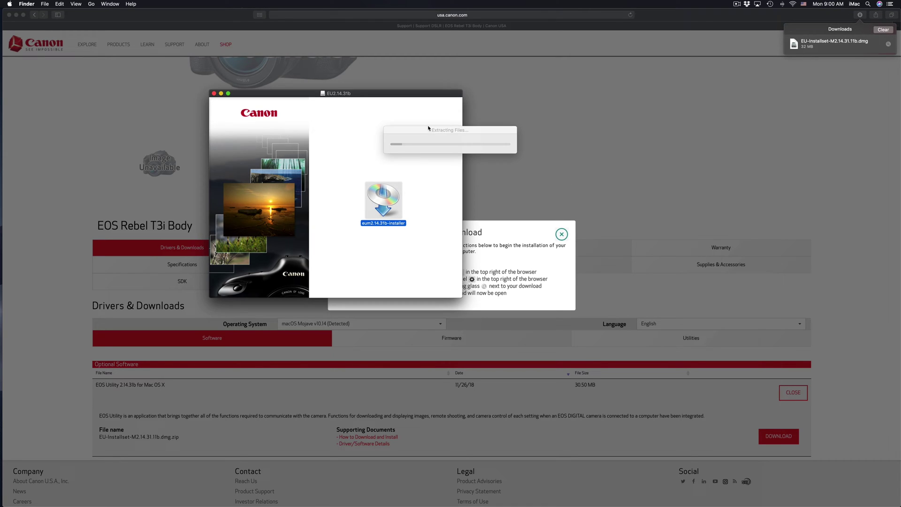
left_click_drag(359, 95, 315, 84)
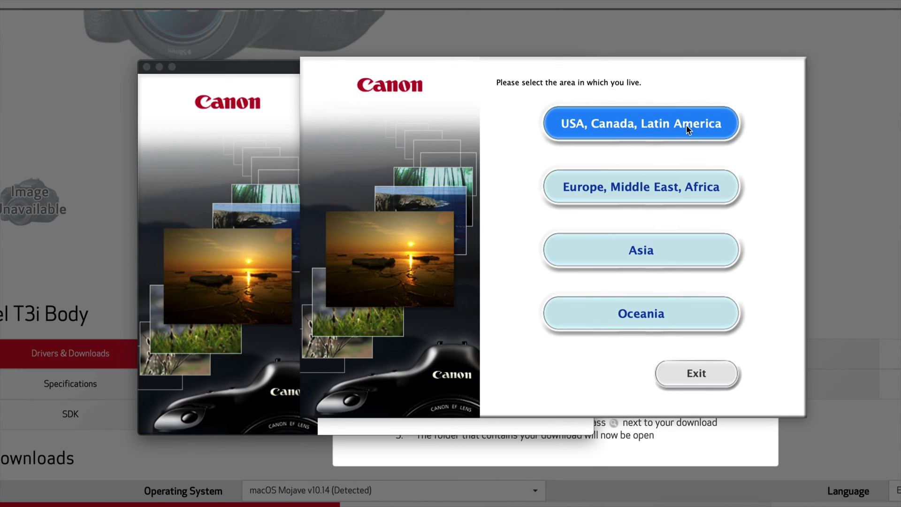
Step: Choose area 'USA, Canada, Latin America' and country Canada, then continue to the Confirmation step
left_click(603, 128)
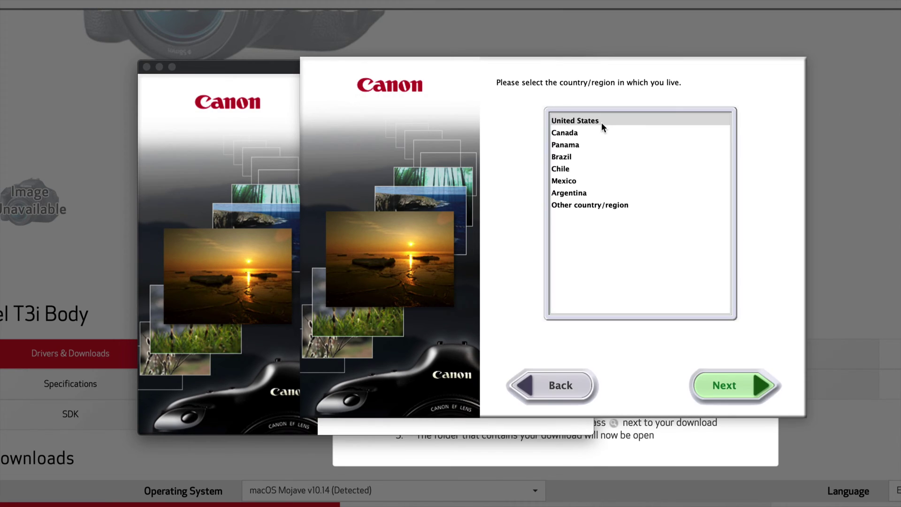
left_click(576, 120)
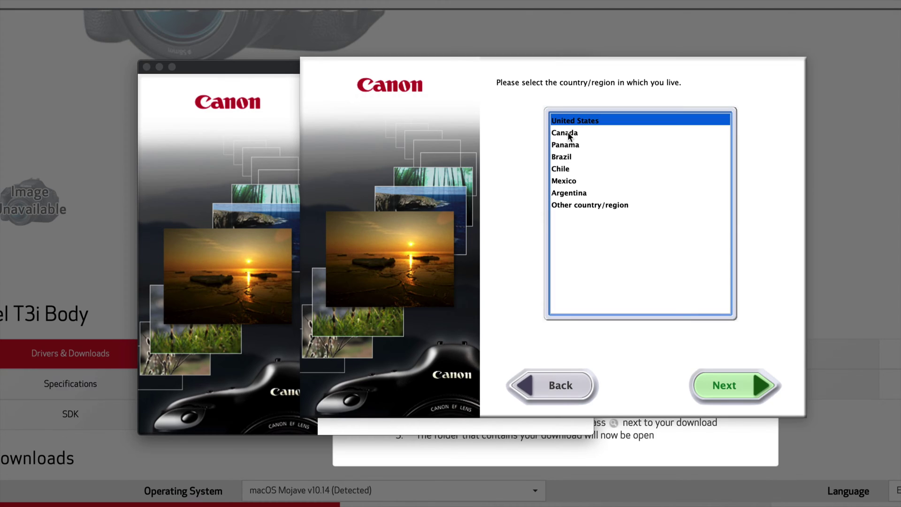
left_click(568, 156)
left_click(569, 184)
left_click(573, 206)
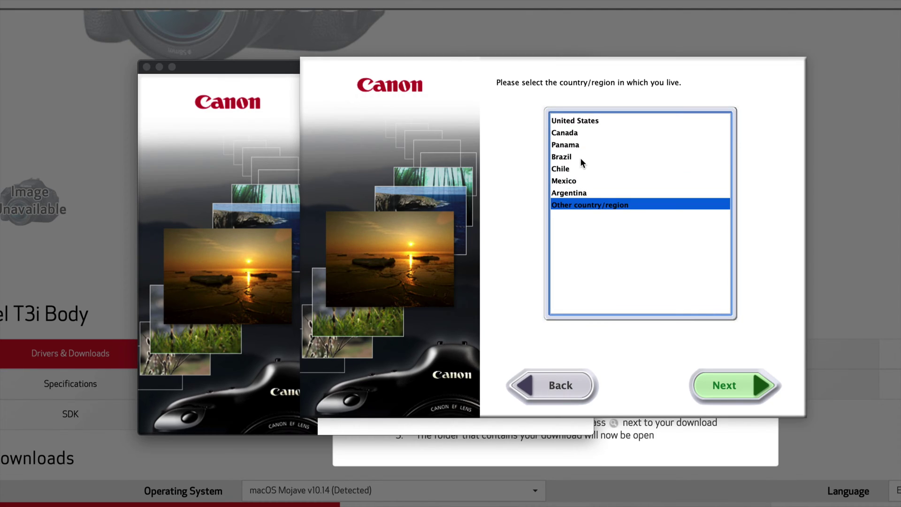
left_click(577, 133)
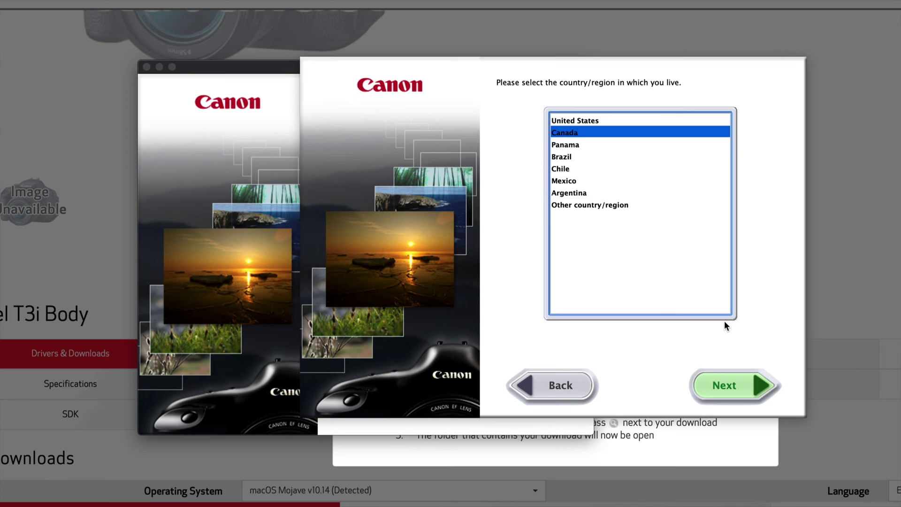
left_click(748, 384)
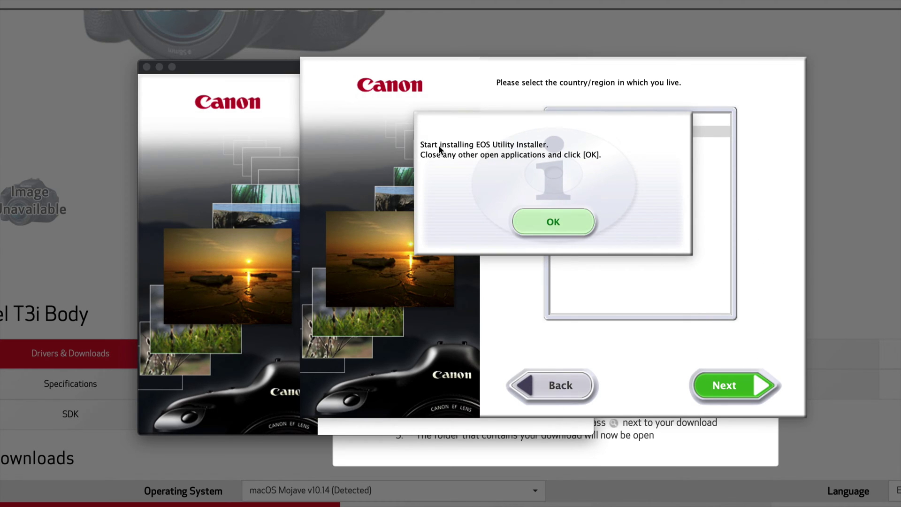
left_click(566, 229)
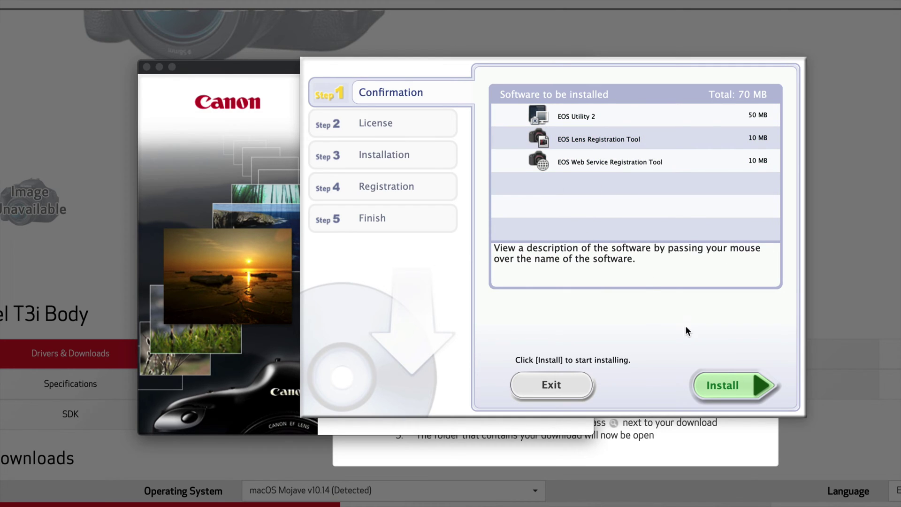
Step: Install the three Canon tools, accepting the licence and authorising with the admin password
left_click(728, 384)
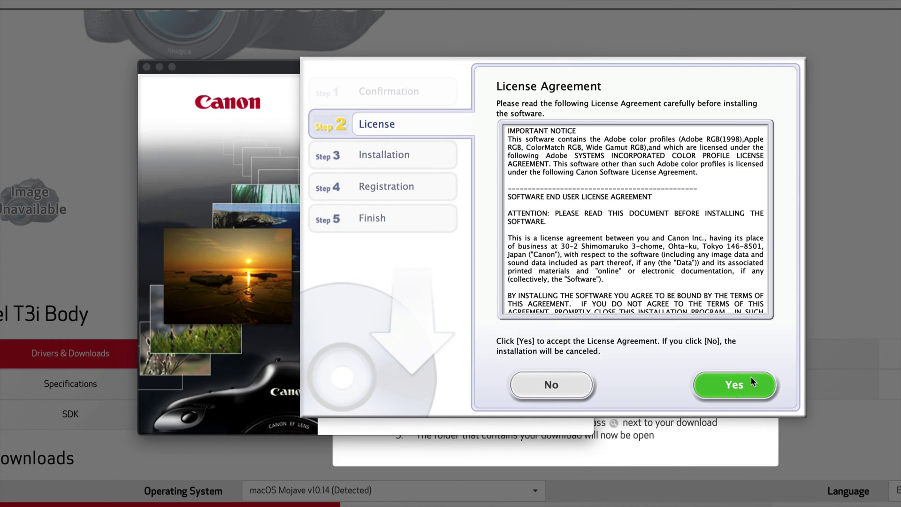
left_click(743, 384)
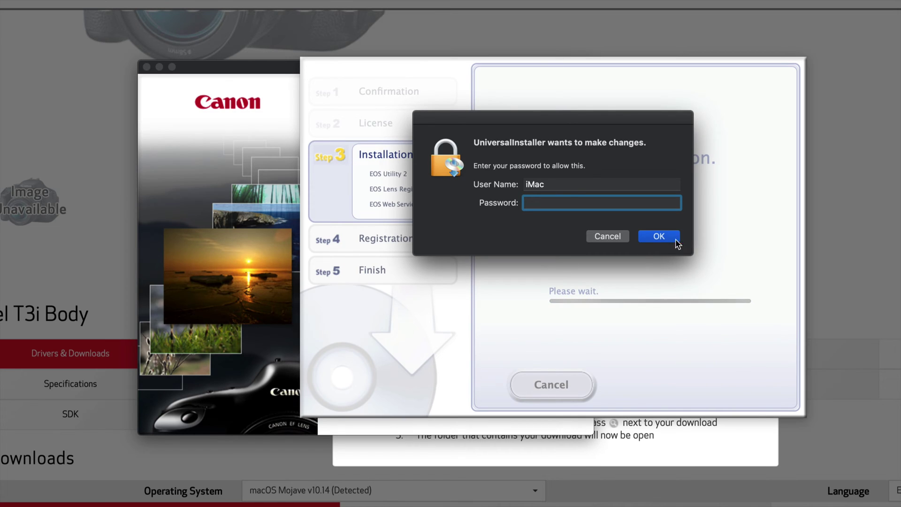
left_click(663, 237)
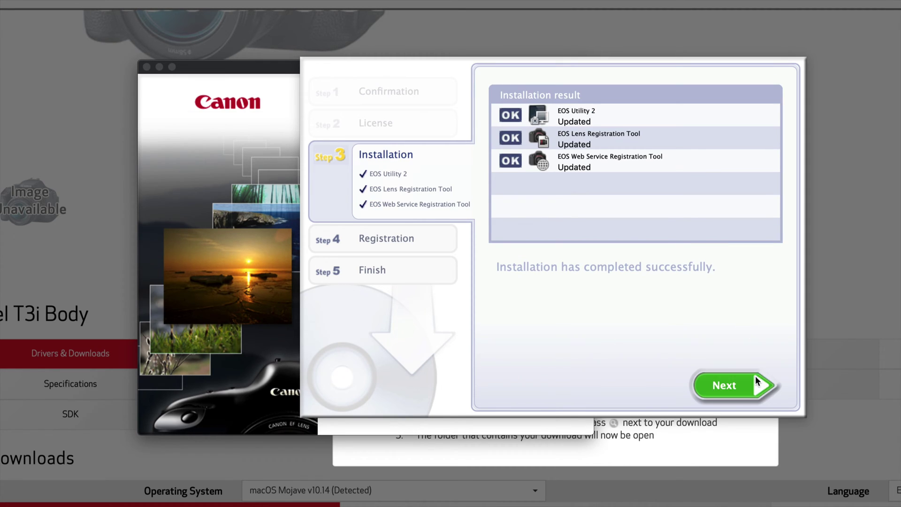
Step: Choose 'No, I will register later' for CANON iMAGE GATEWAY, finish, and hide the disk window
left_click(747, 389)
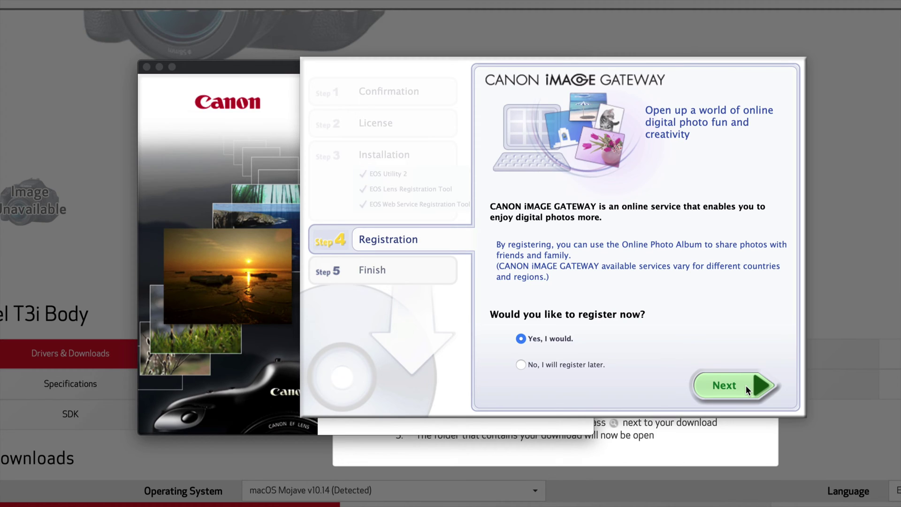
left_click(521, 365)
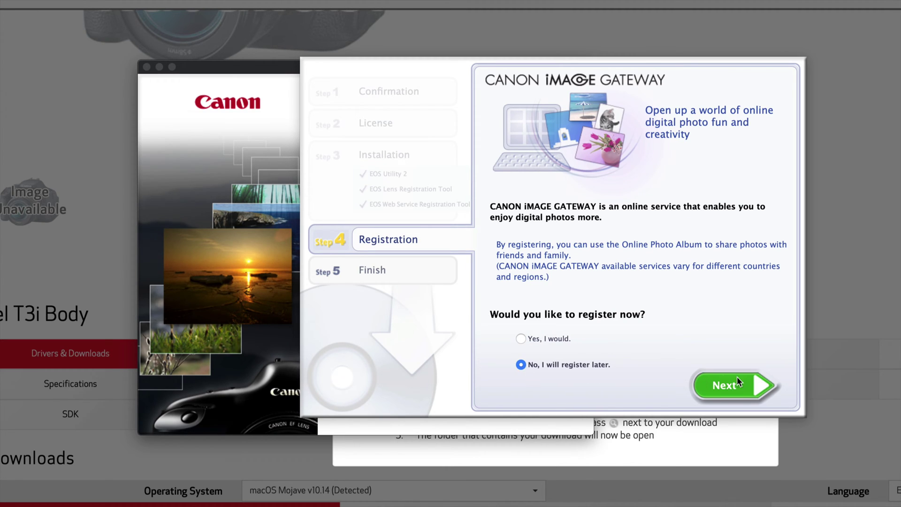
left_click(741, 381)
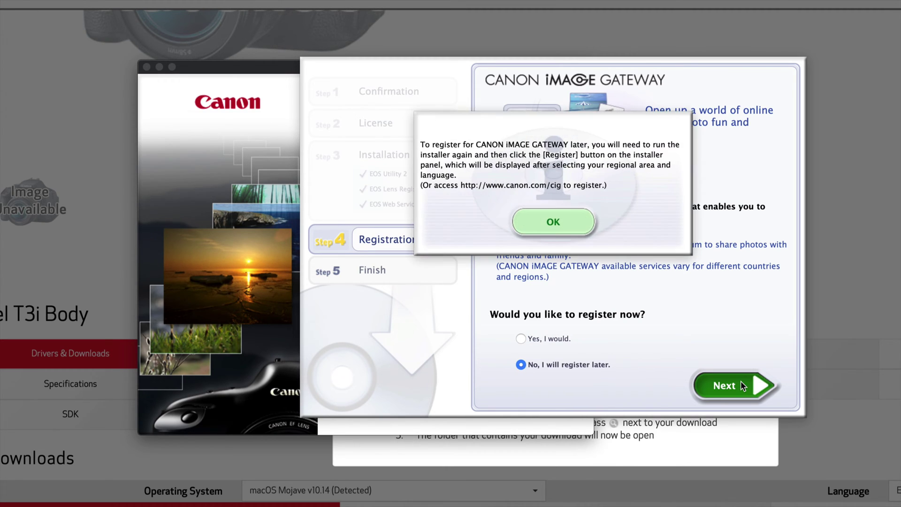
left_click(568, 216)
left_click(634, 237)
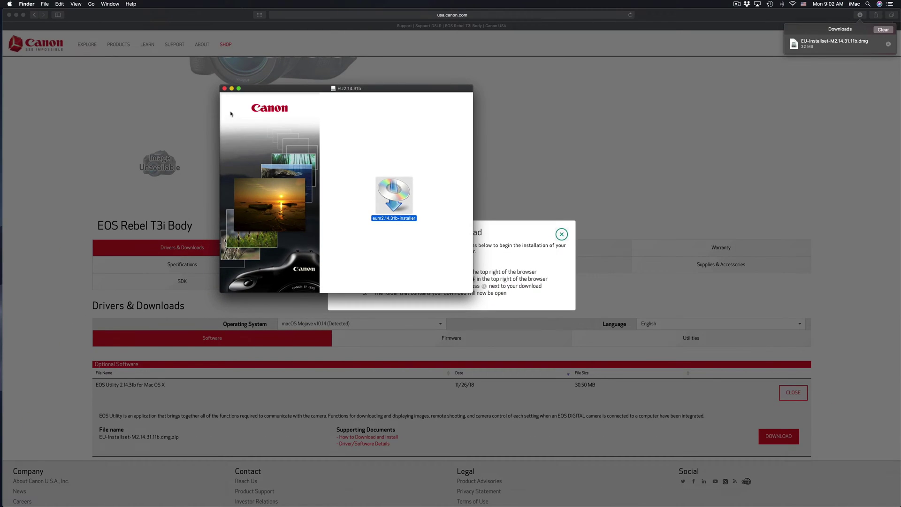
key("super+h")
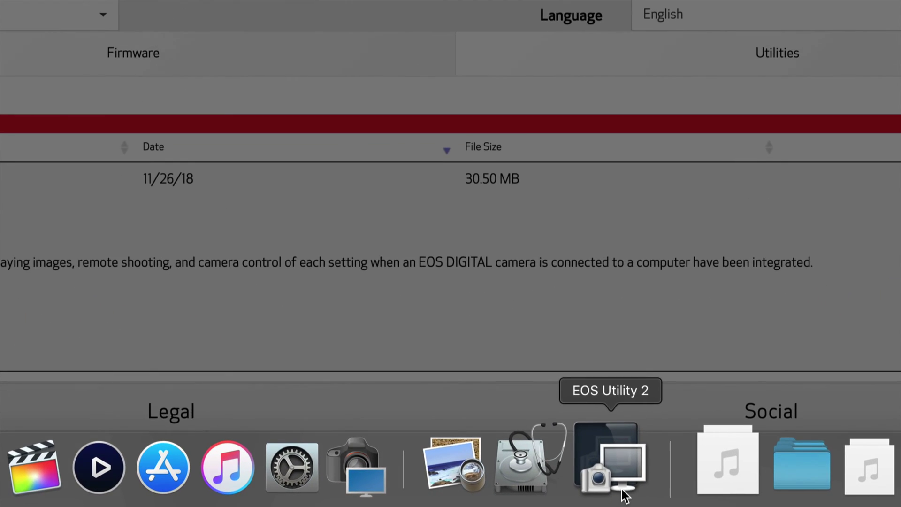
Step: Start EOS Utility 2 from the Dock and move its EOS REBEL T3i window lower
left_click(625, 496)
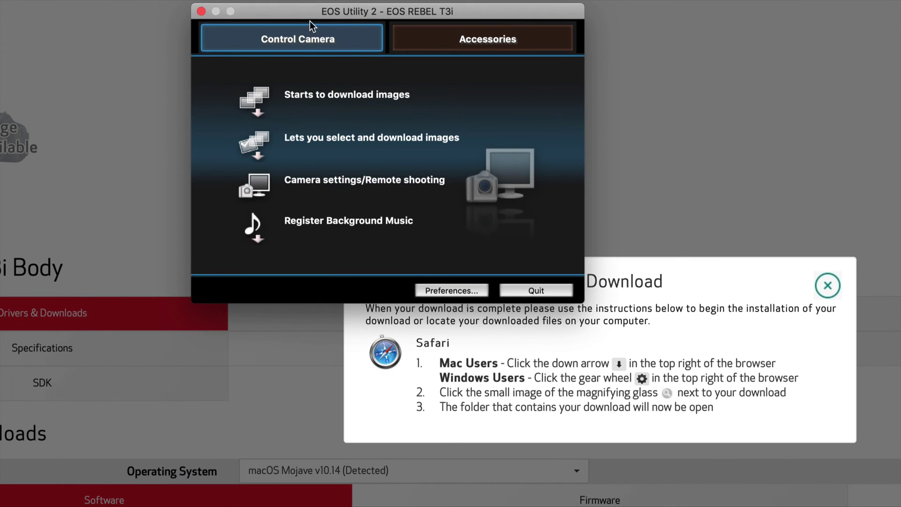
left_click_drag(305, 10, 295, 123)
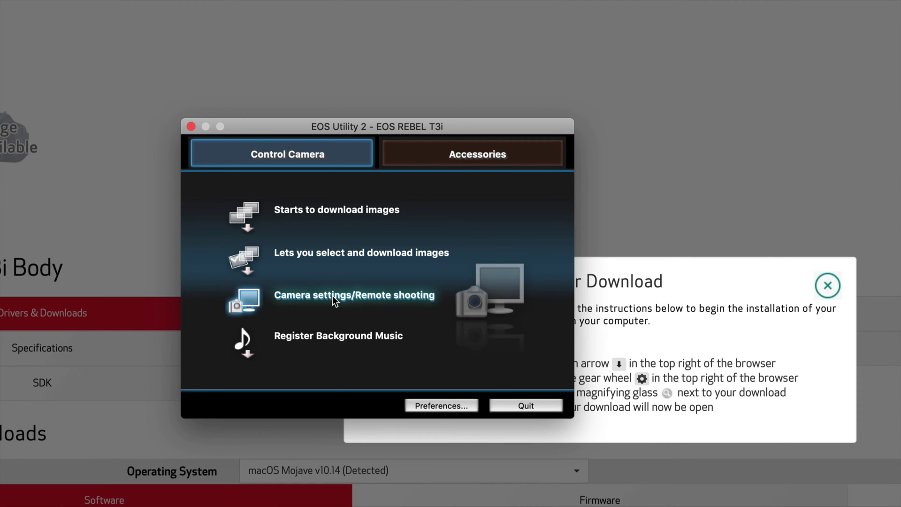
Step: Open Camera settings/Remote shooting, centre the camera window, and start Live View shoot
left_click(269, 301)
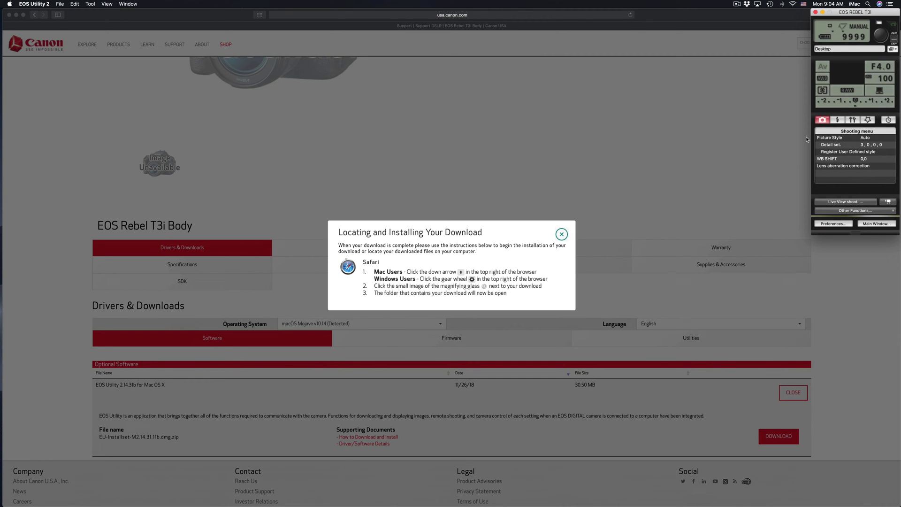
left_click_drag(870, 12, 444, 75)
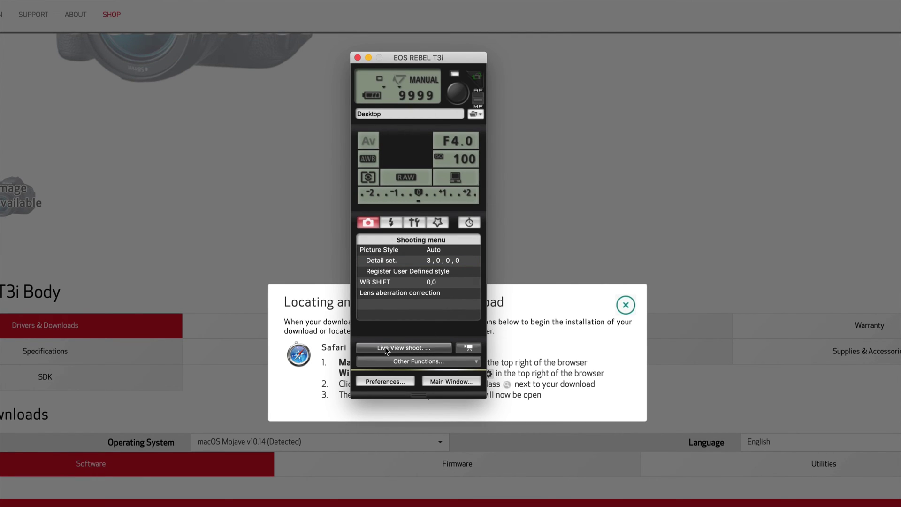
left_click(385, 348)
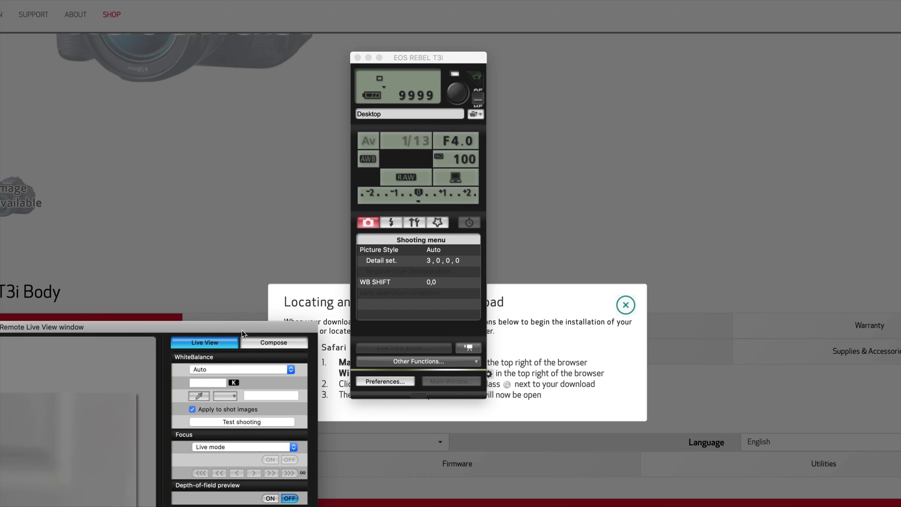
Step: Move the Remote Live View window to the centre and slightly up to show the door image
left_click_drag(241, 331, 677, 116)
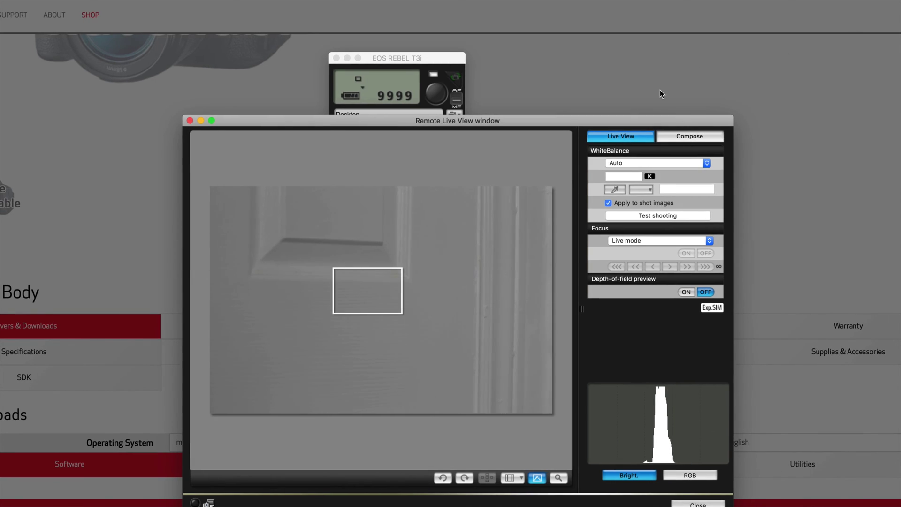
left_click_drag(631, 120, 623, 53)
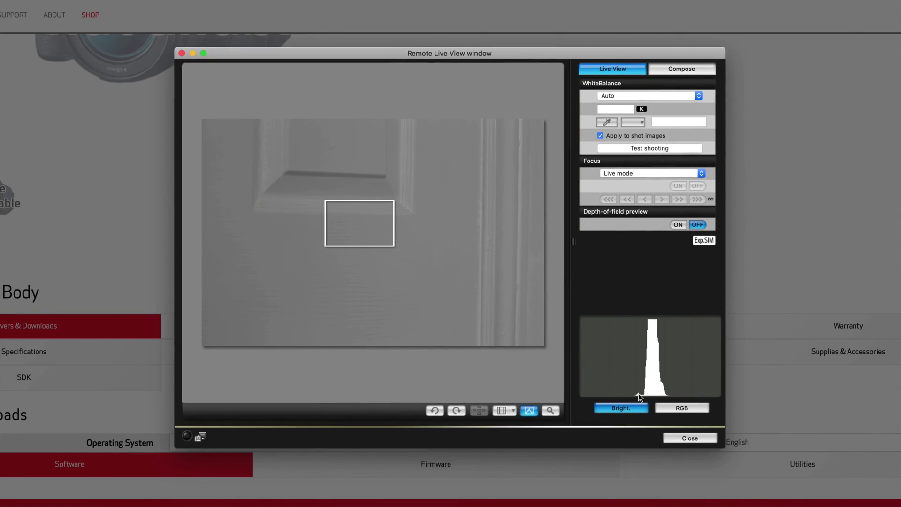
Step: Close the Remote Live View window, returning to the EOS REBEL T3i shooting settings window
left_click(690, 438)
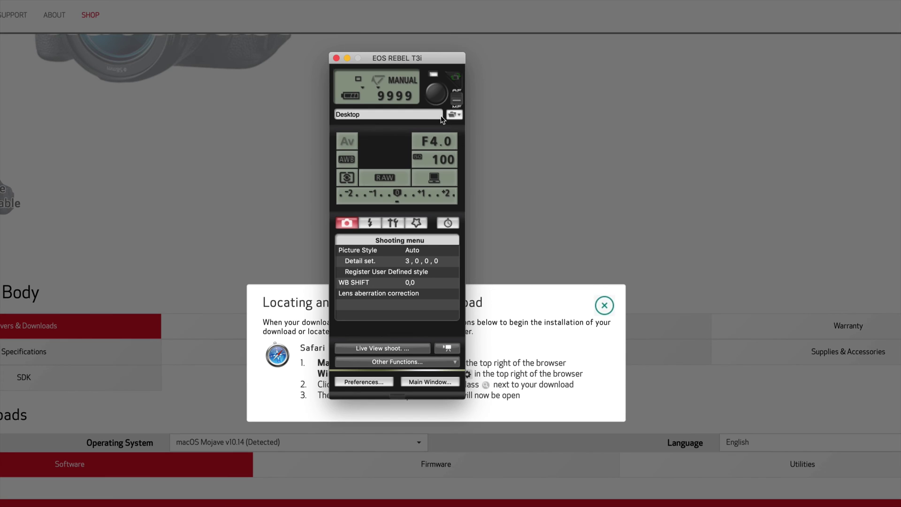